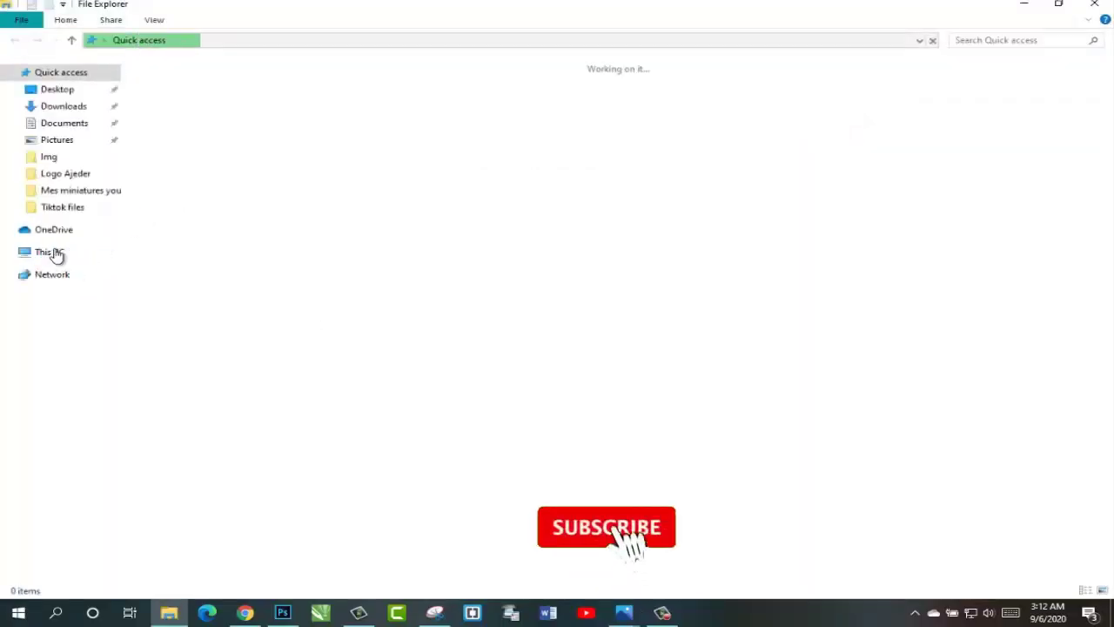
Open Local Disk (C:) from This PC and show its folders as large icons
{"action": "left_click", "coordinate": [55, 254]}
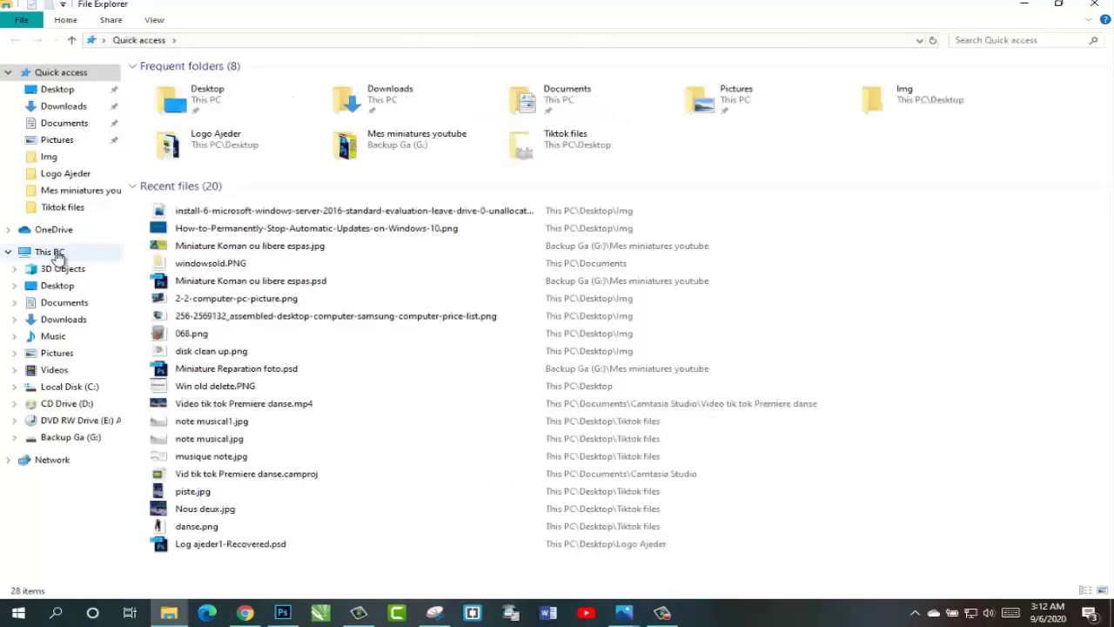
{"action": "left_click", "coordinate": [55, 254]}
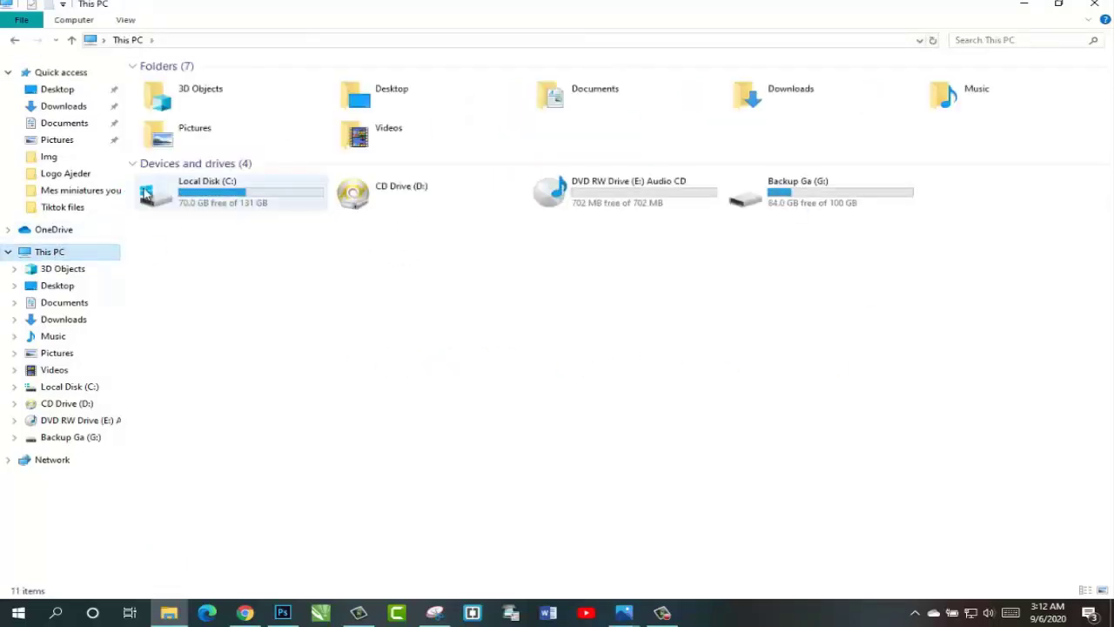
{"action": "double_click", "coordinate": [160, 193]}
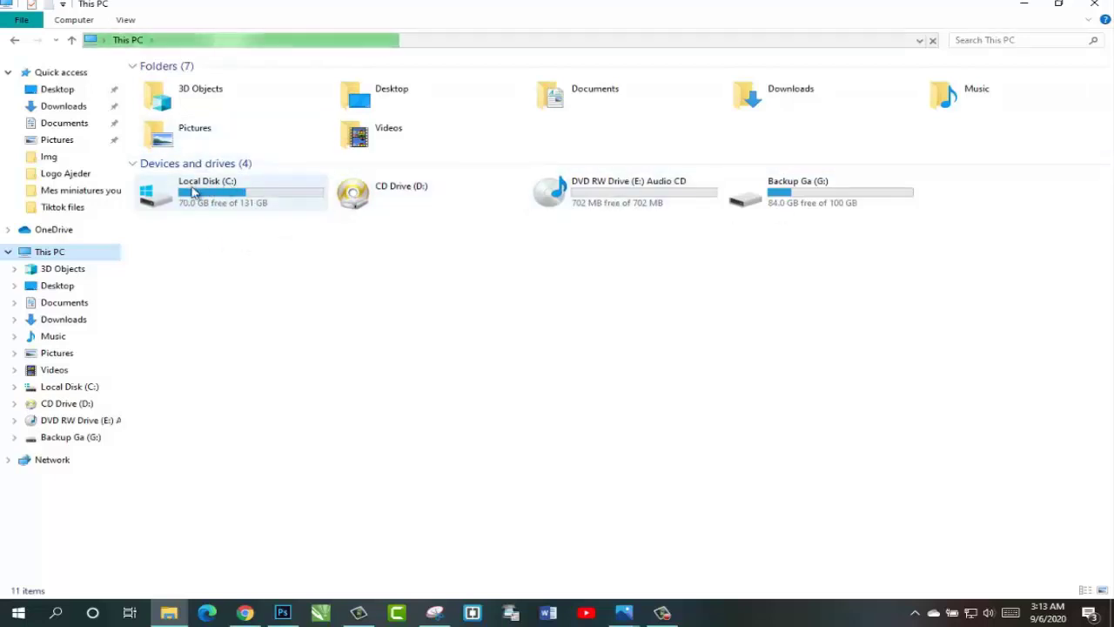
{"action": "mouse_move", "coordinate": [231, 187]}
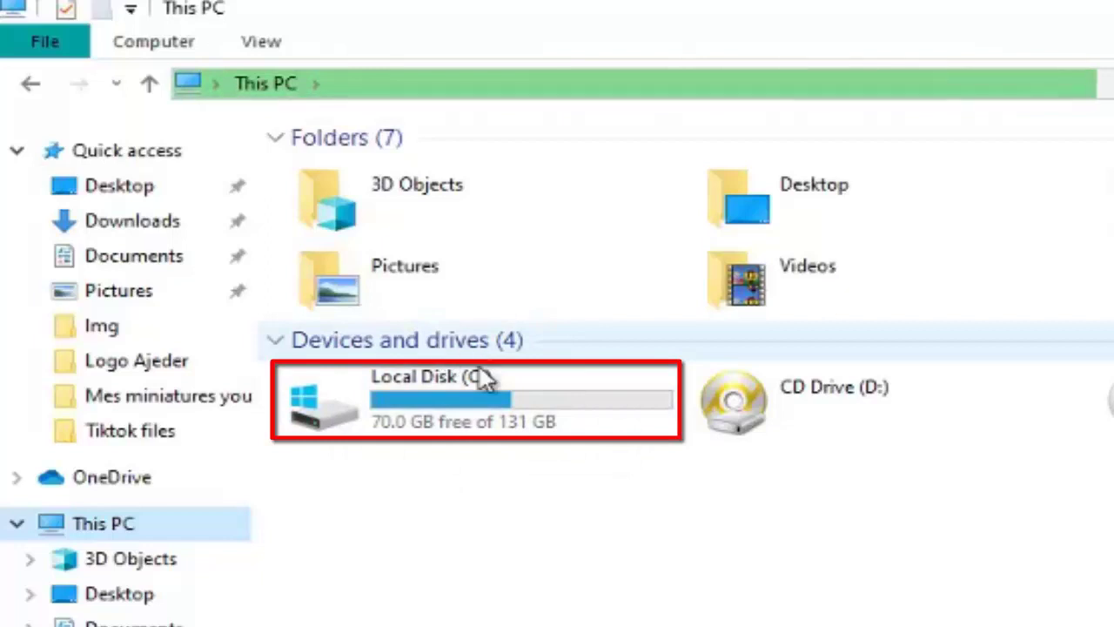
{"action": "mouse_move", "coordinate": [491, 375]}
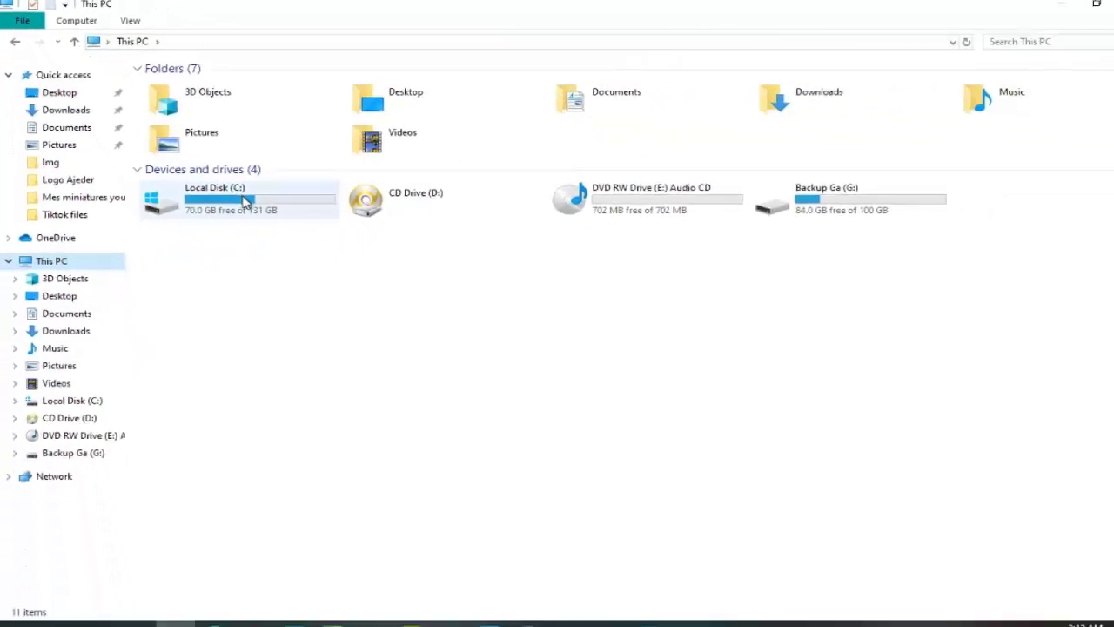
{"action": "left_click", "coordinate": [245, 199]}
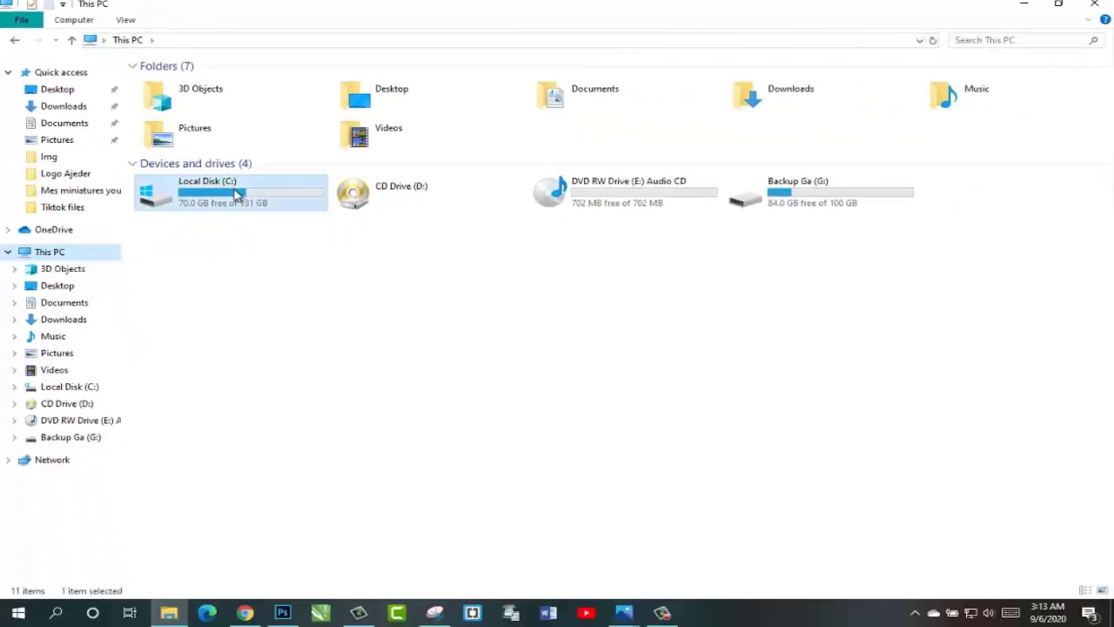
{"action": "double_click", "coordinate": [236, 193]}
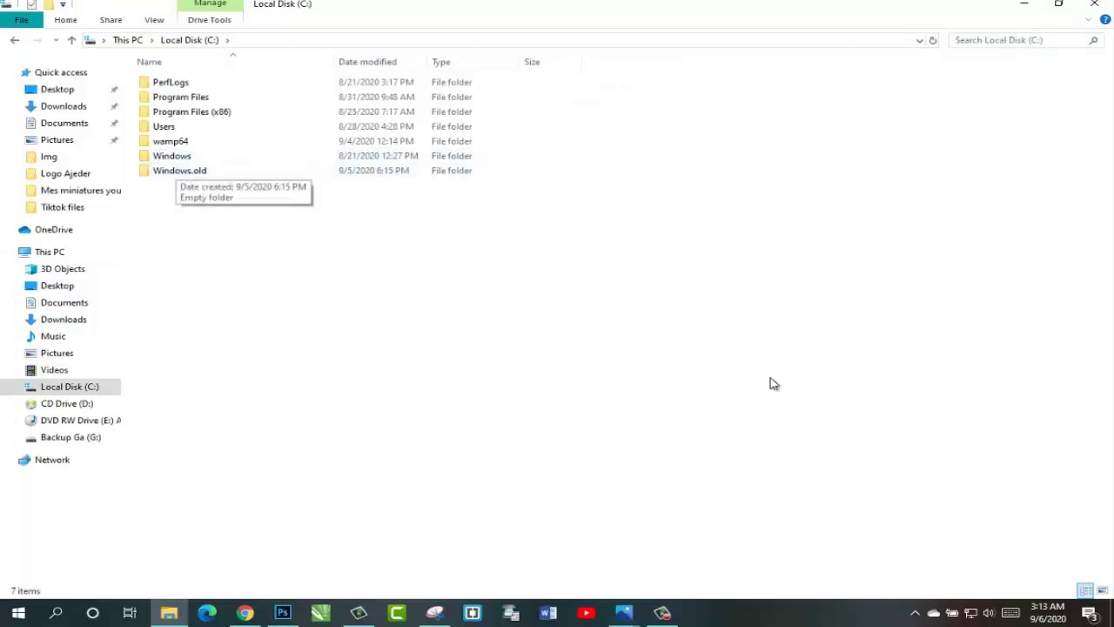
{"action": "left_click", "coordinate": [1102, 590]}
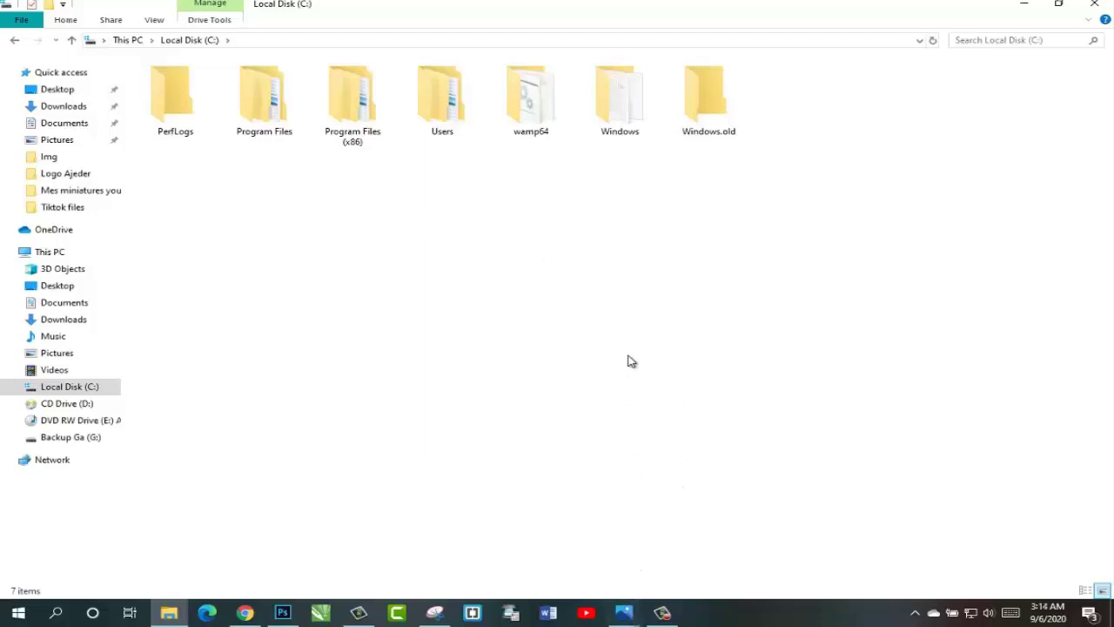
View the How-to-Permanently-Stop-Automatic-Updates-on-Windows-10.png image enlarged in a maximized Photos window, and return to File Explorer
{"action": "mouse_move", "coordinate": [625, 605]}
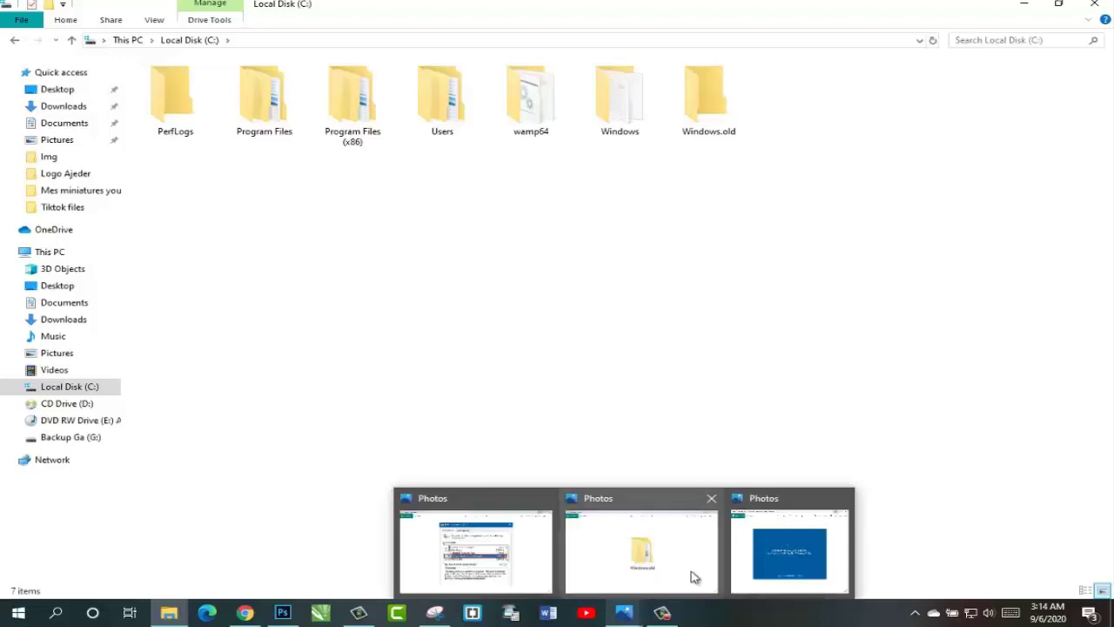
{"action": "left_click", "coordinate": [778, 568]}
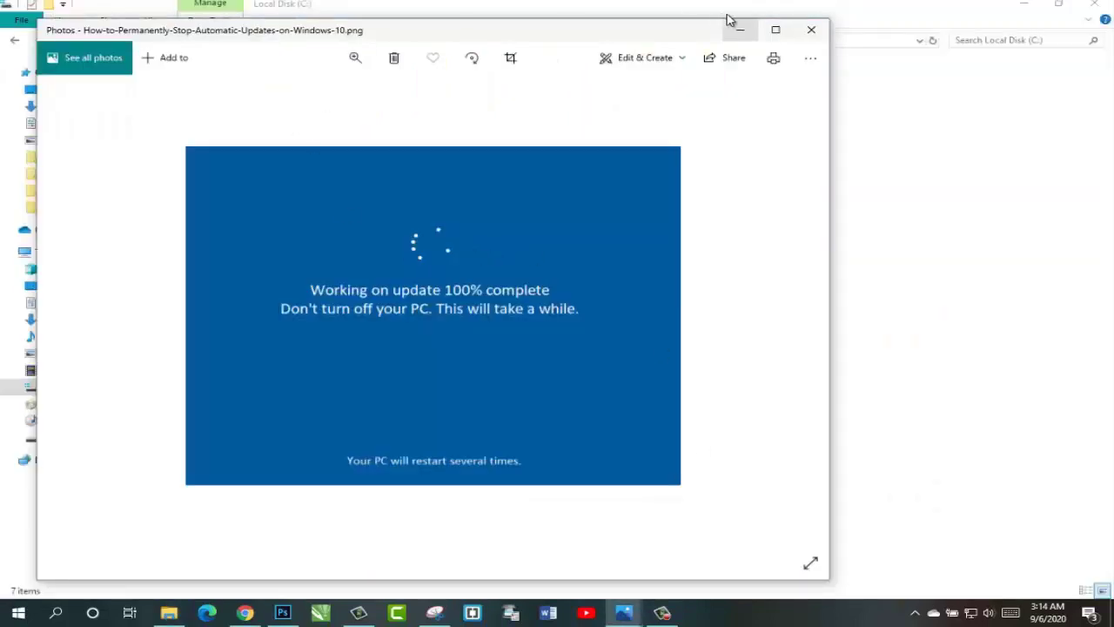
{"action": "left_click", "coordinate": [775, 30]}
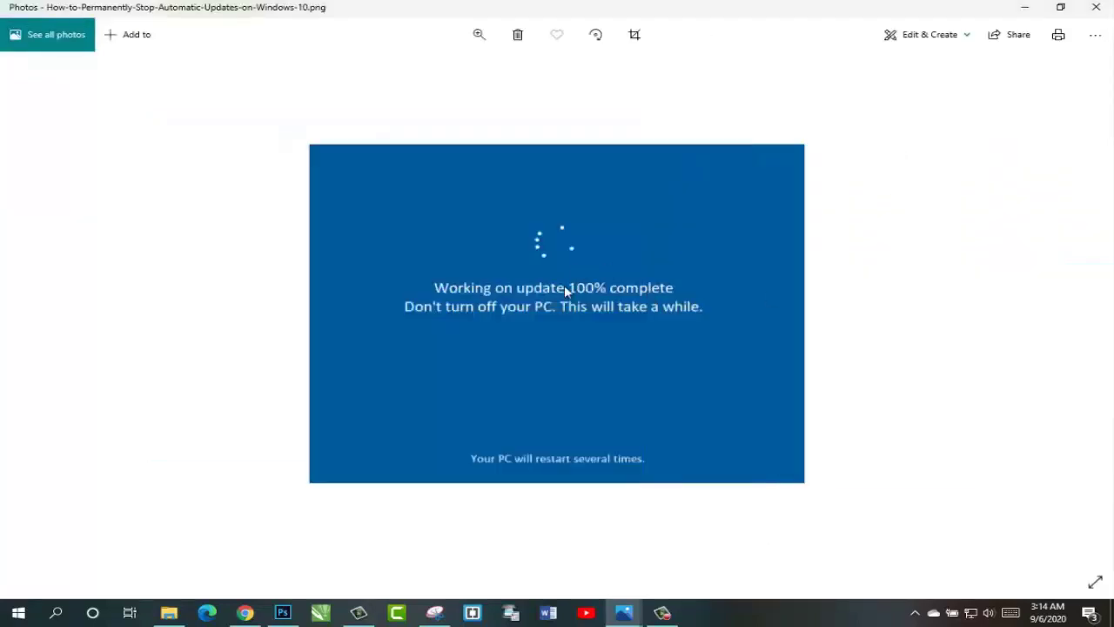
{"action": "scroll", "coordinate": [579, 283], "scroll_direction": "up", "scroll_amount": 2}
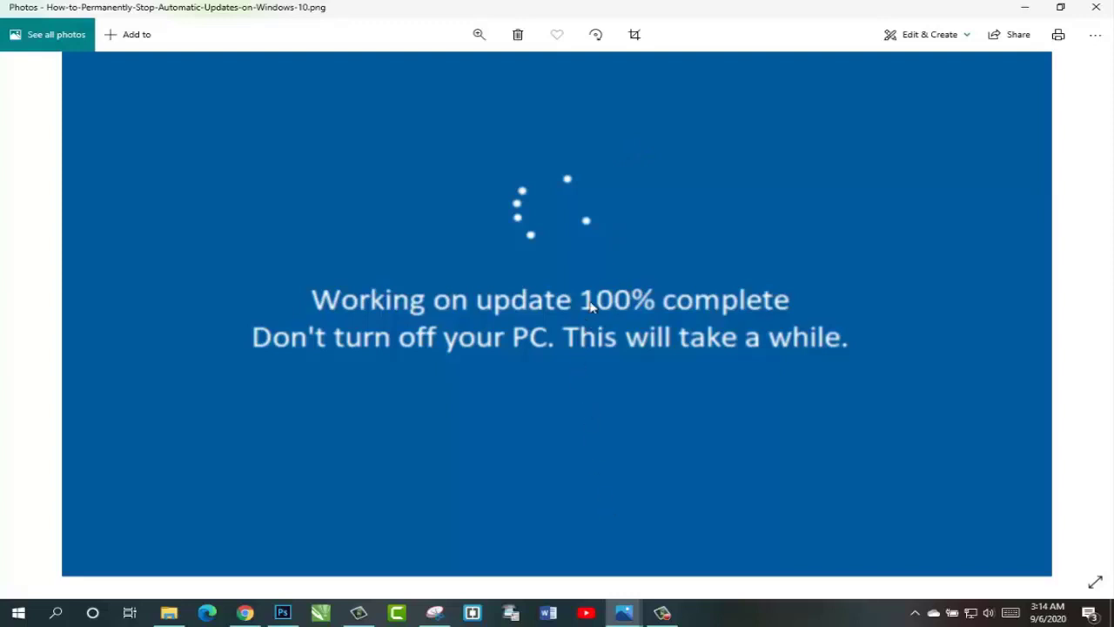
{"action": "key", "text": "alt+Tab"}
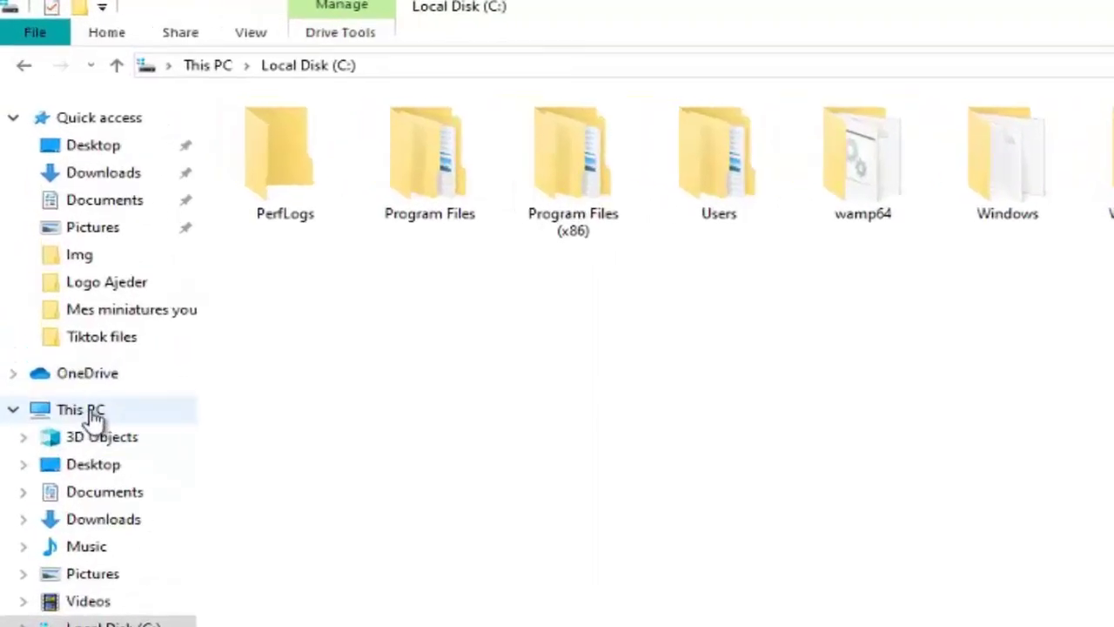
Open the properties of Local Disk (C:) from This PC and move the properties window clear of the drive list
{"action": "left_click", "coordinate": [94, 416]}
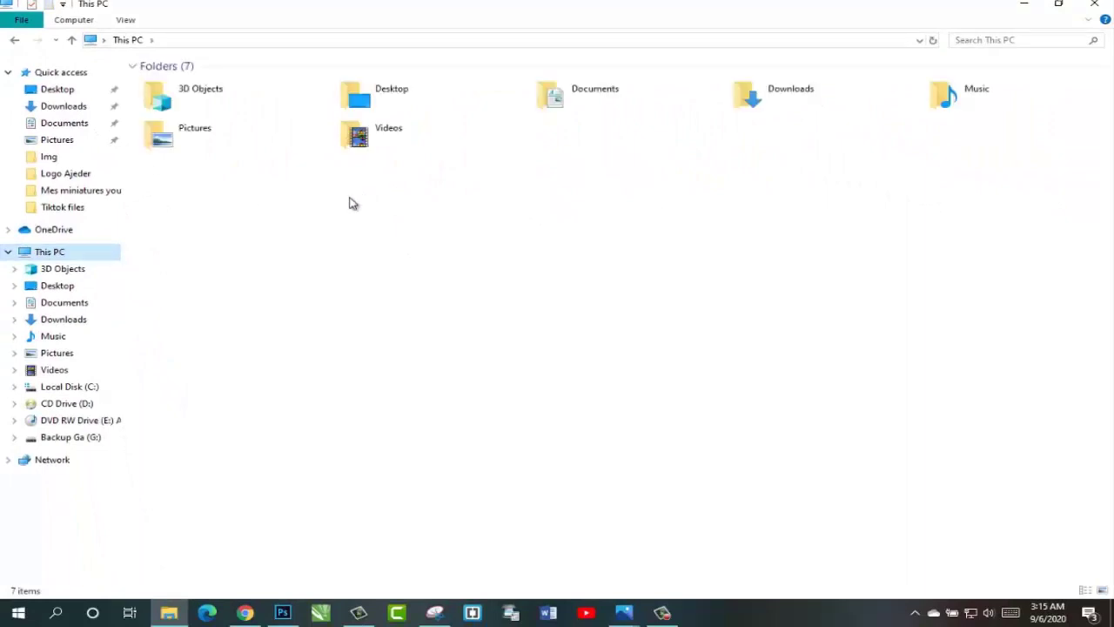
{"action": "mouse_move", "coordinate": [234, 200]}
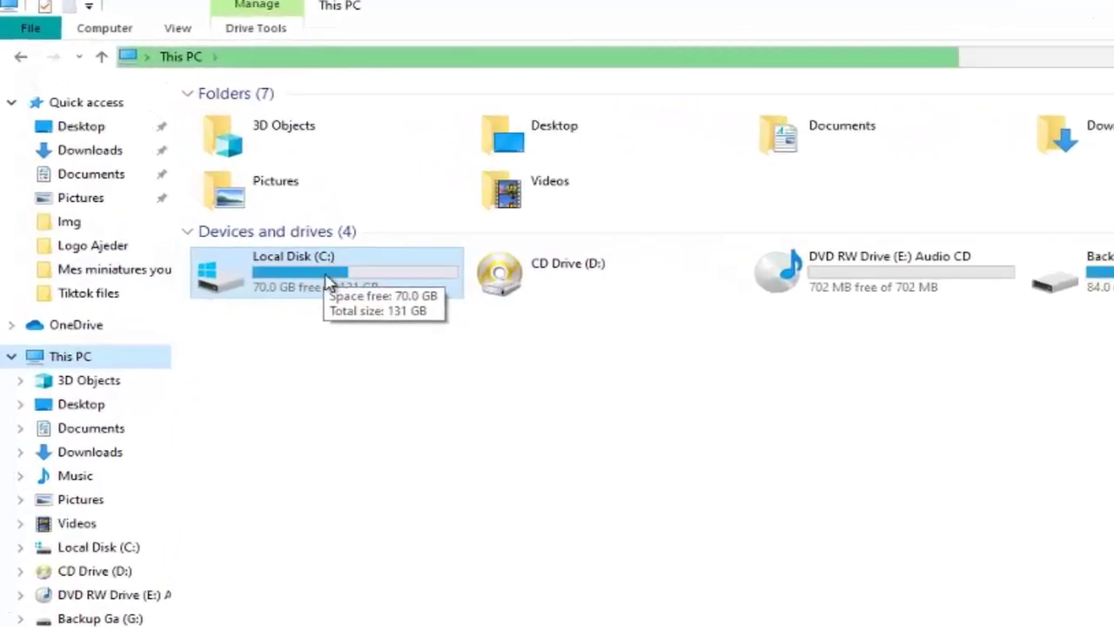
{"action": "right_click", "coordinate": [322, 279]}
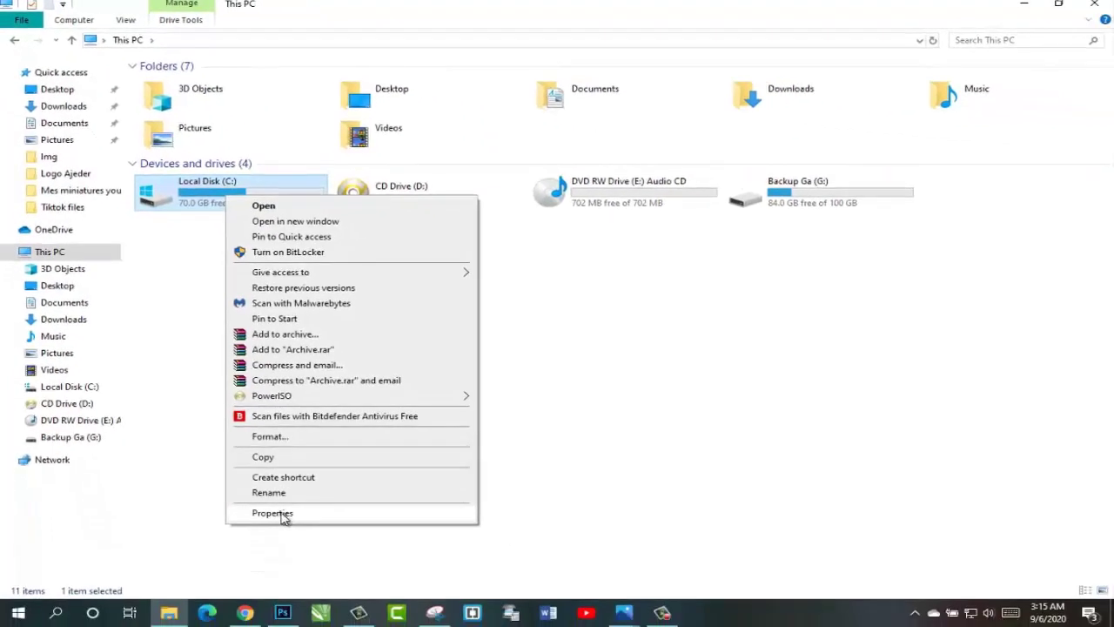
{"action": "left_click", "coordinate": [273, 513]}
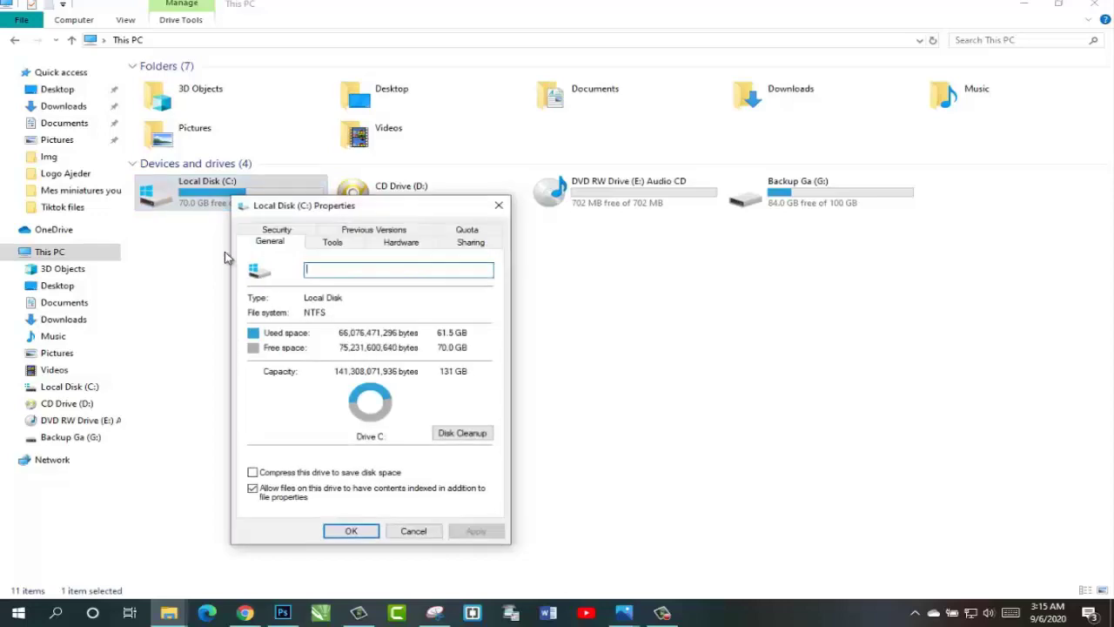
{"action": "left_click_drag", "start_coordinate": [390, 202], "coordinate": [564, 96]}
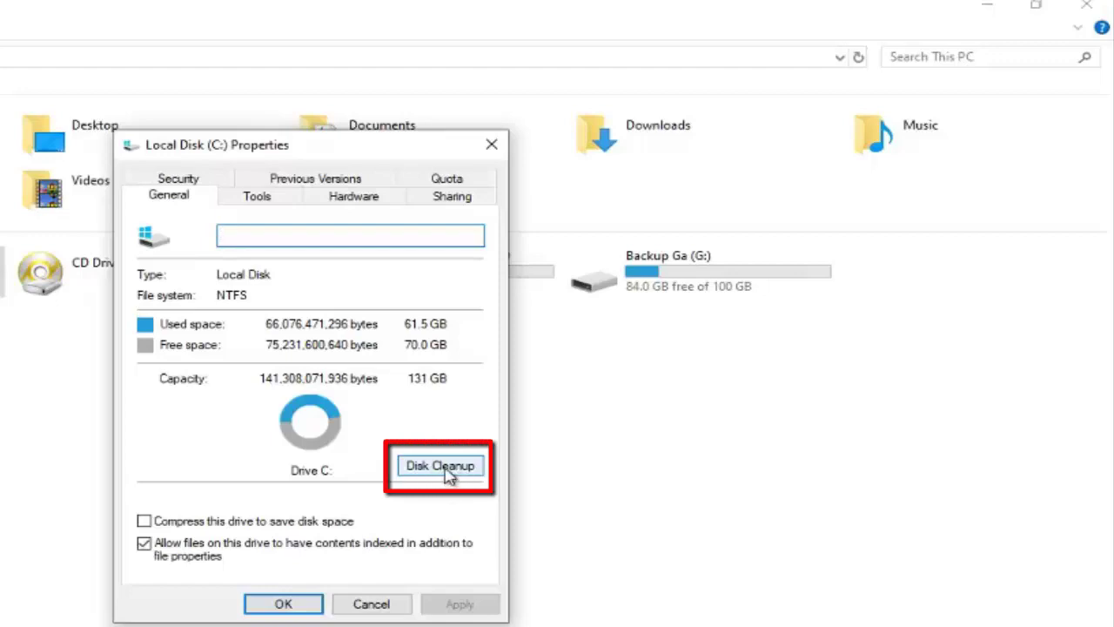
Run Disk Cleanup for drive C: and place its file list window over the drive properties
{"action": "left_click", "coordinate": [444, 467]}
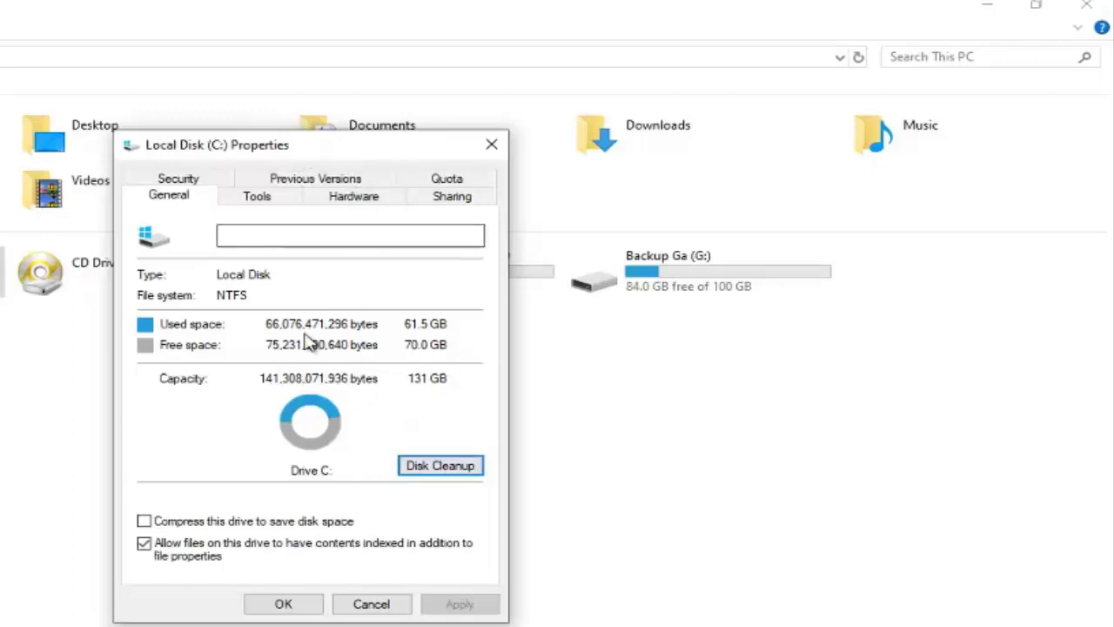
{"action": "left_click", "coordinate": [440, 466]}
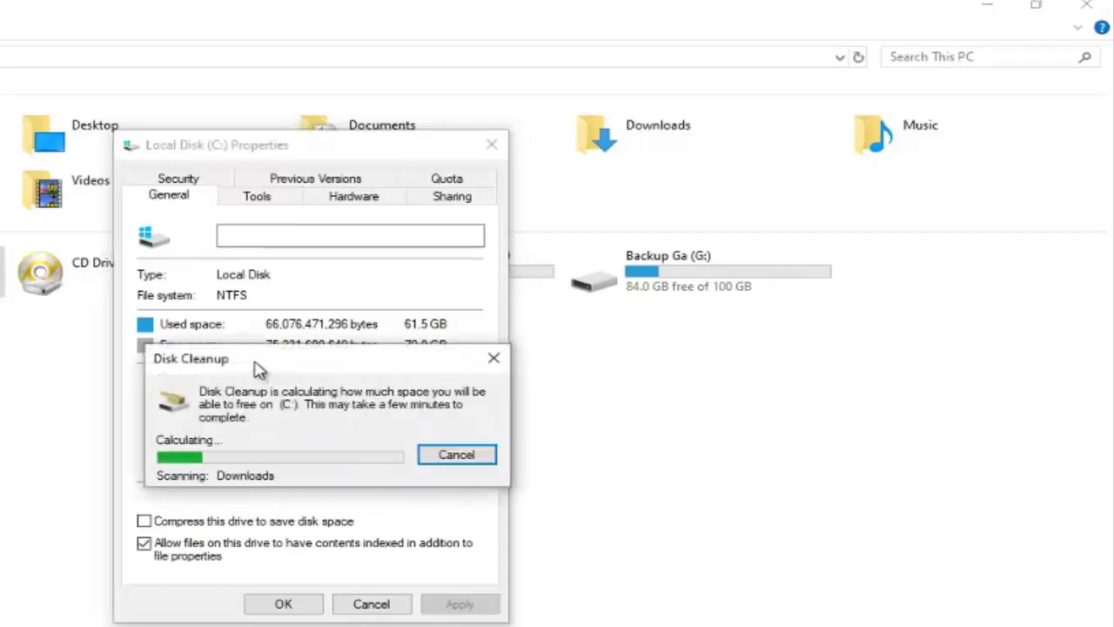
{"action": "left_click_drag", "start_coordinate": [261, 369], "coordinate": [295, 242]}
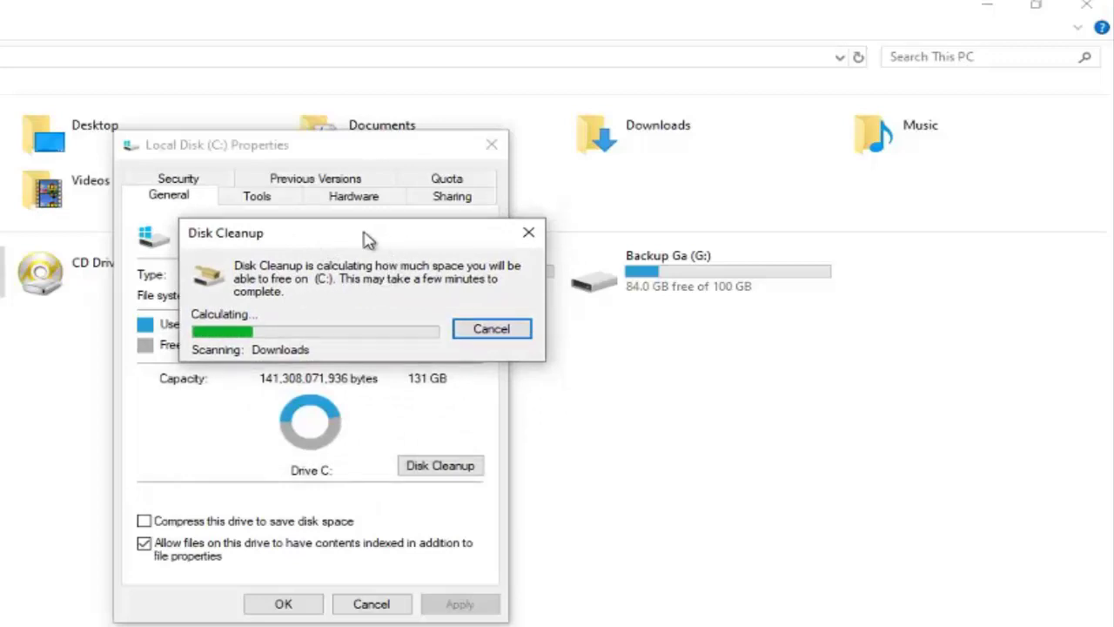
{"action": "left_click_drag", "start_coordinate": [364, 240], "coordinate": [319, 195]}
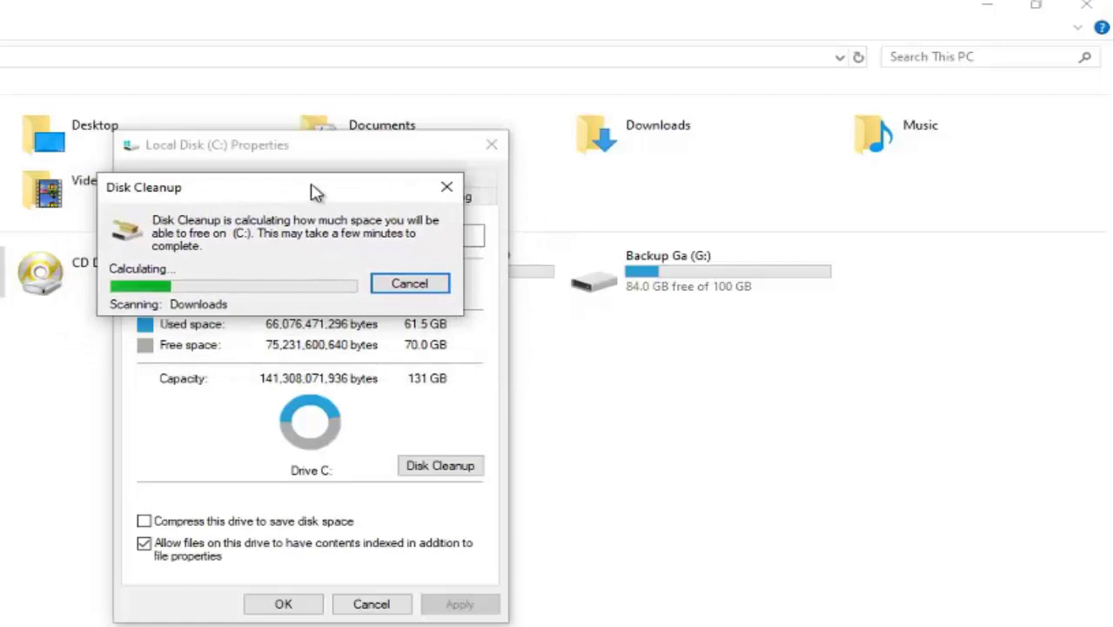
{"action": "left_click_drag", "start_coordinate": [209, 193], "coordinate": [248, 186]}
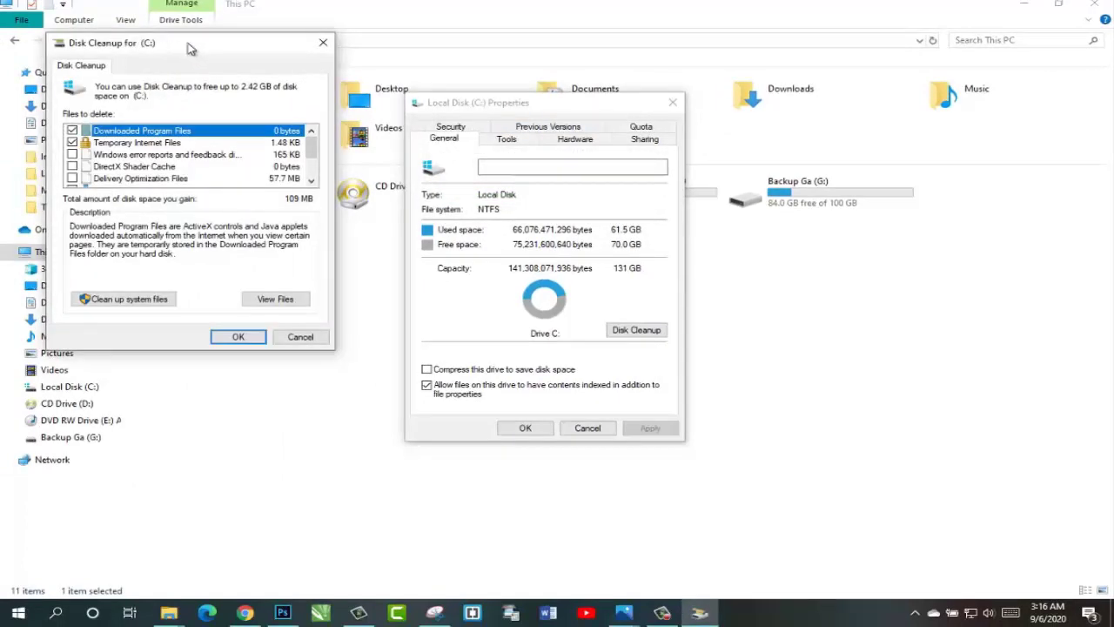
{"action": "left_click_drag", "start_coordinate": [192, 50], "coordinate": [540, 49]}
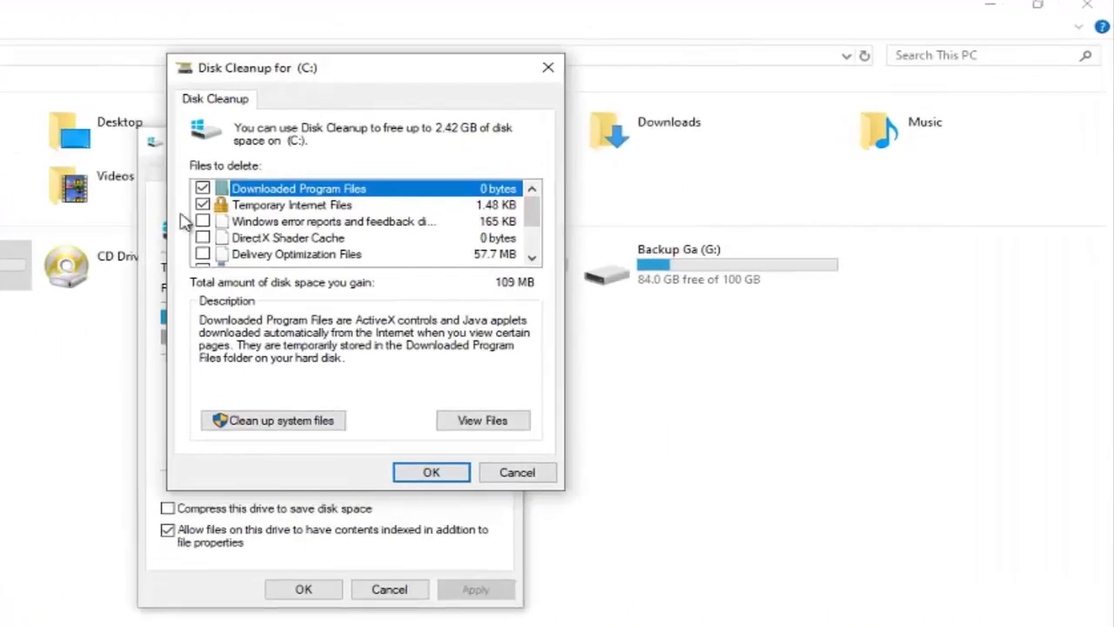
Start the Disk Cleanup scan of system files on C:, keeping its progress window beside the drive properties
{"action": "left_click", "coordinate": [281, 423]}
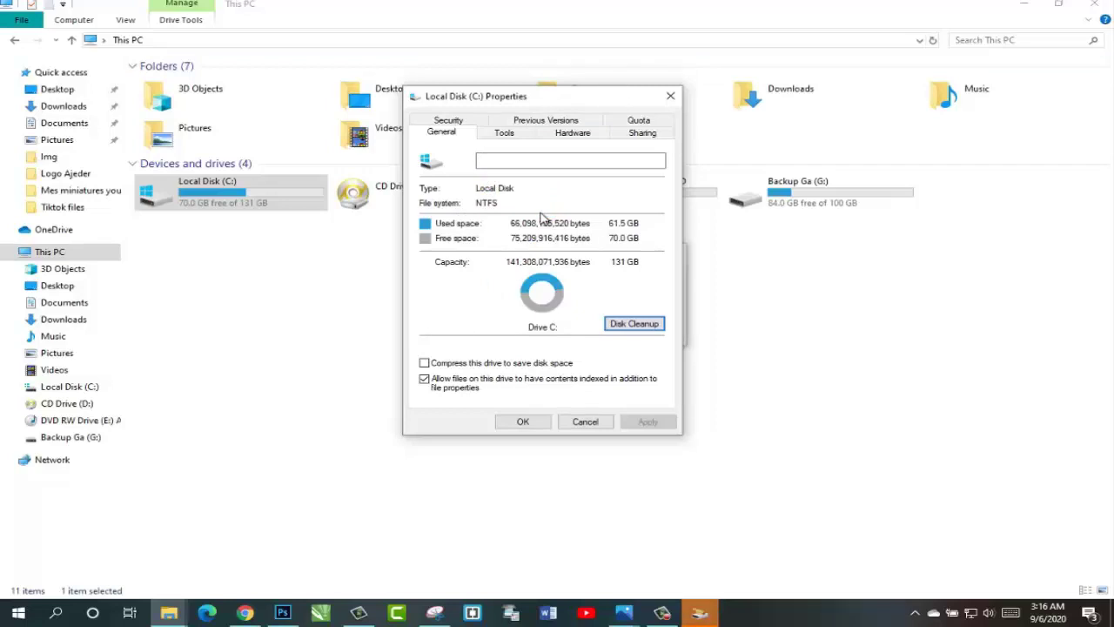
{"action": "left_click_drag", "start_coordinate": [572, 102], "coordinate": [337, 110]}
{"action": "left_click", "coordinate": [529, 254]}
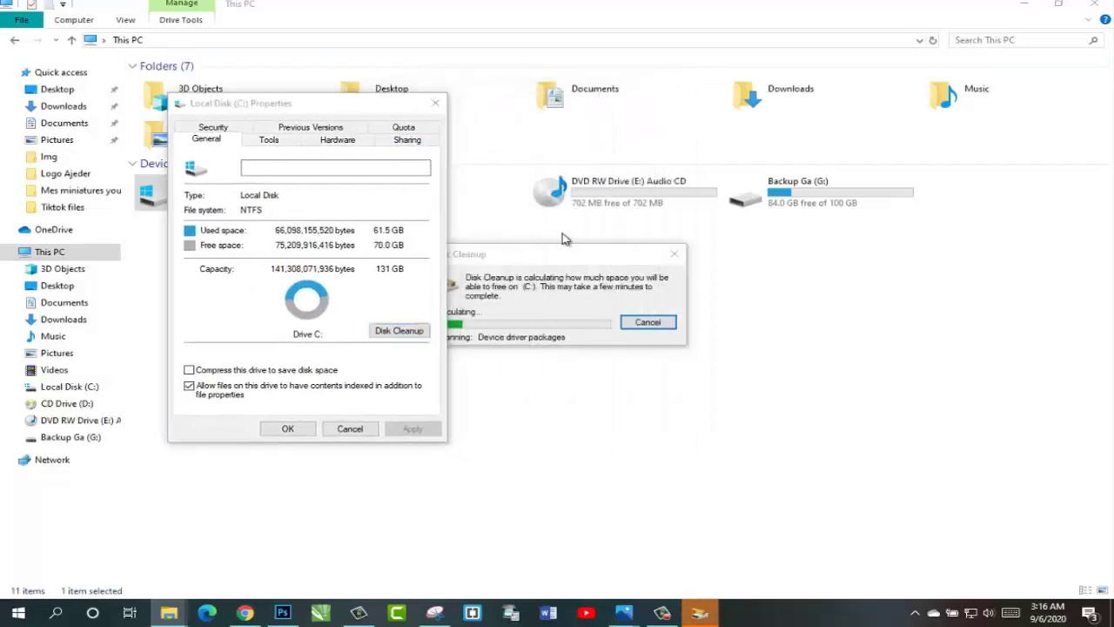
{"action": "left_click_drag", "start_coordinate": [343, 112], "coordinate": [248, 111]}
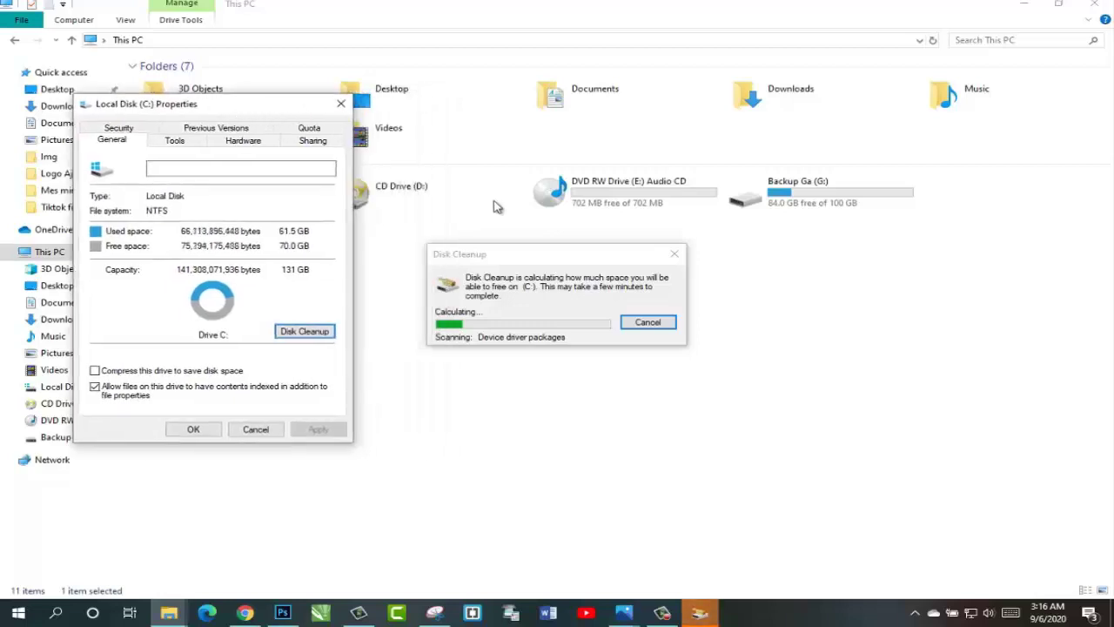
{"action": "left_click_drag", "start_coordinate": [485, 254], "coordinate": [451, 249]}
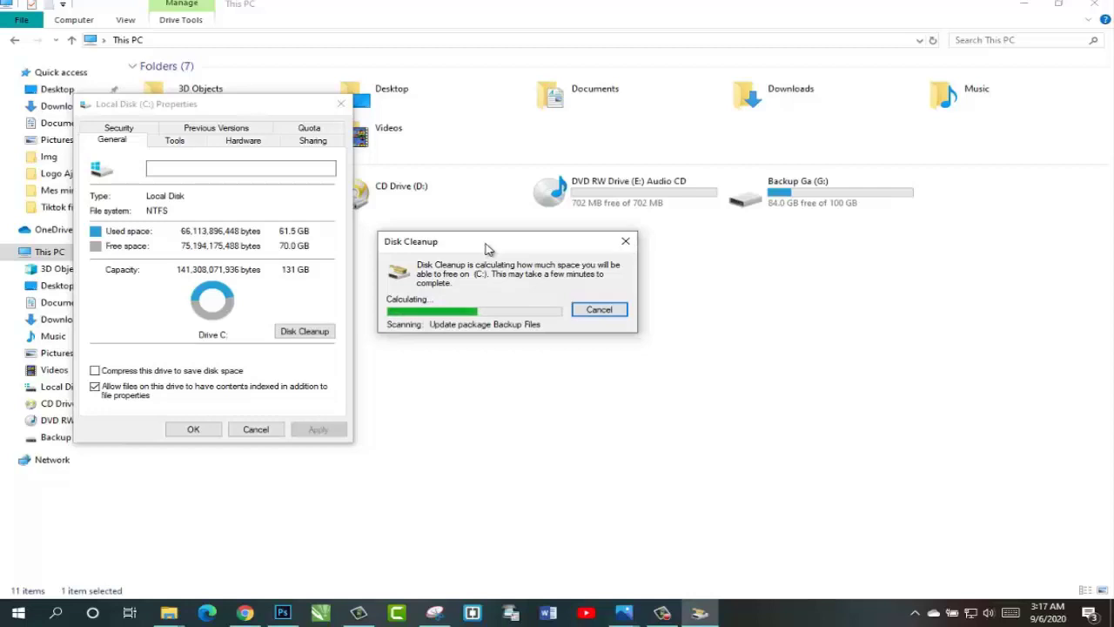
{"action": "left_click_drag", "start_coordinate": [486, 244], "coordinate": [466, 242]}
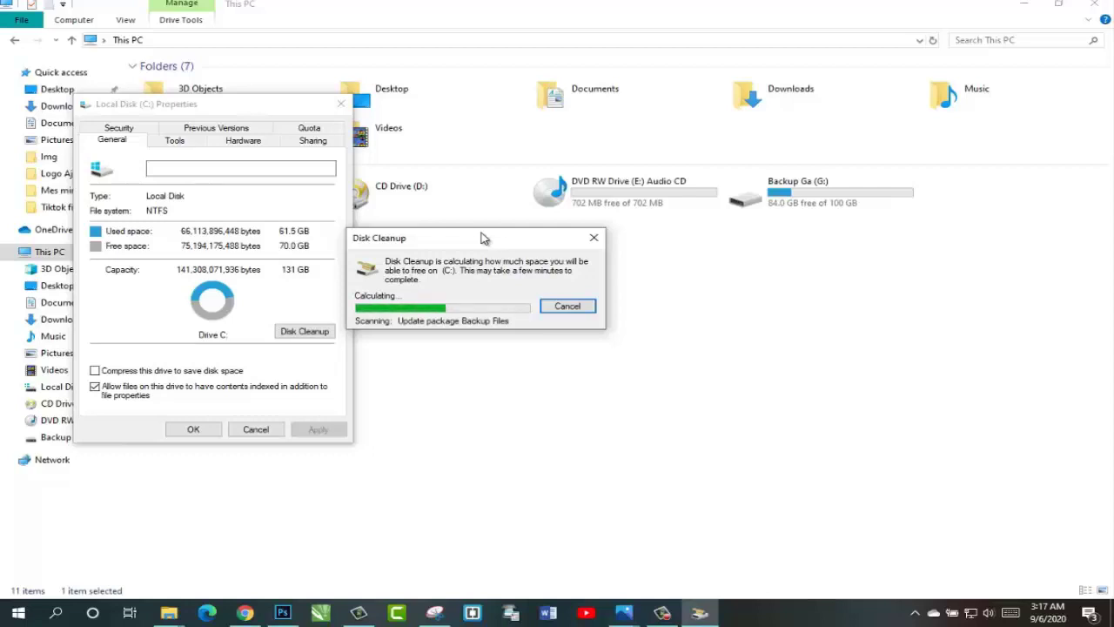
{"action": "left_click_drag", "start_coordinate": [491, 238], "coordinate": [477, 186]}
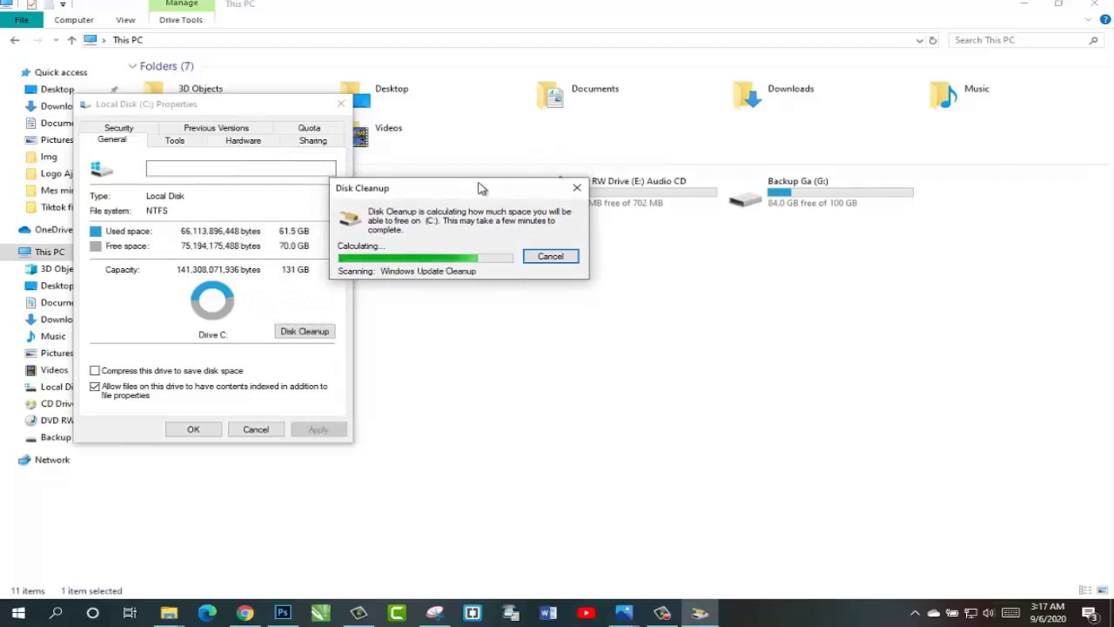
{"action": "left_click_drag", "start_coordinate": [486, 190], "coordinate": [454, 202]}
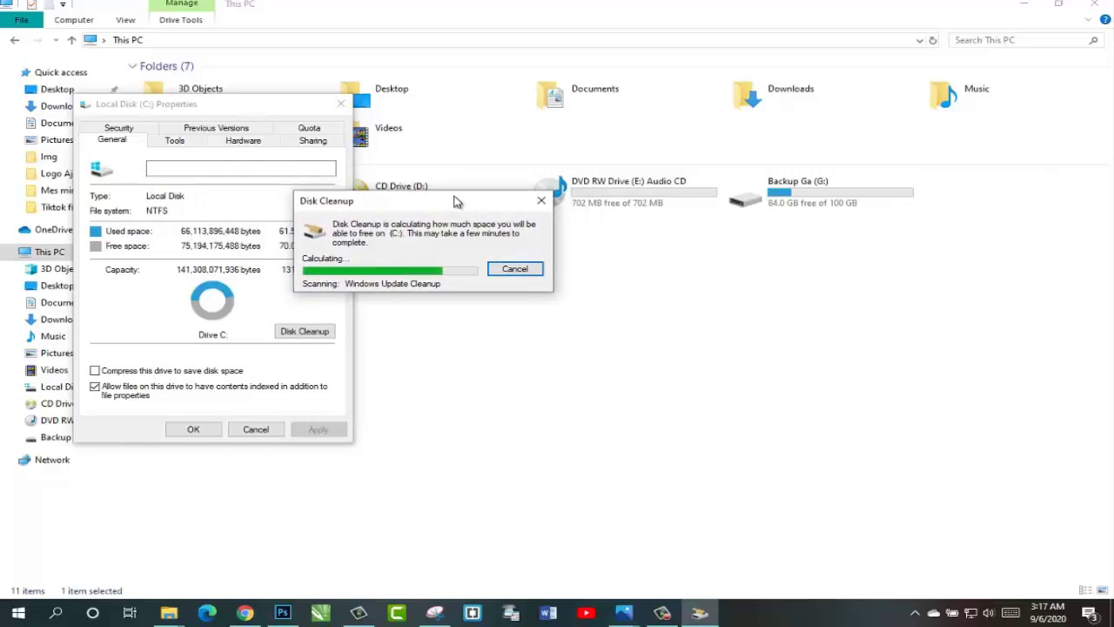
{"action": "mouse_move", "coordinate": [442, 200]}
{"action": "left_mouse_down"}
{"action": "mouse_move", "coordinate": [397, 201]}
{"action": "mouse_move", "coordinate": [420, 200]}
{"action": "left_mouse_up"}
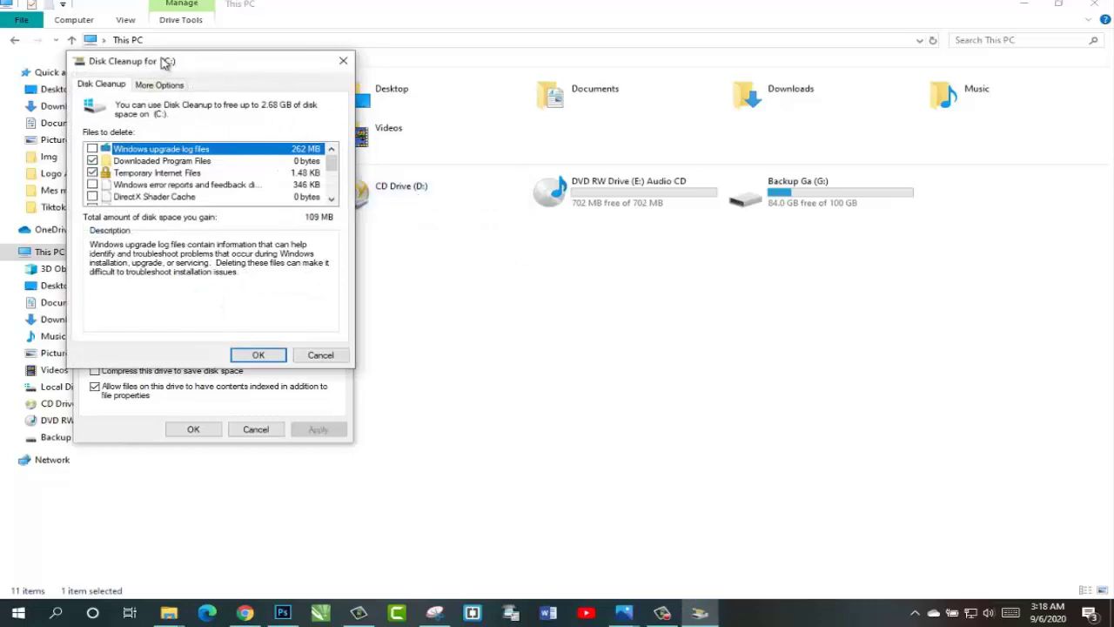
Examine the system files offered for deletion in Disk Cleanup and view the Win old delete.PNG reference image in Photos
{"action": "left_click_drag", "start_coordinate": [174, 63], "coordinate": [399, 100]}
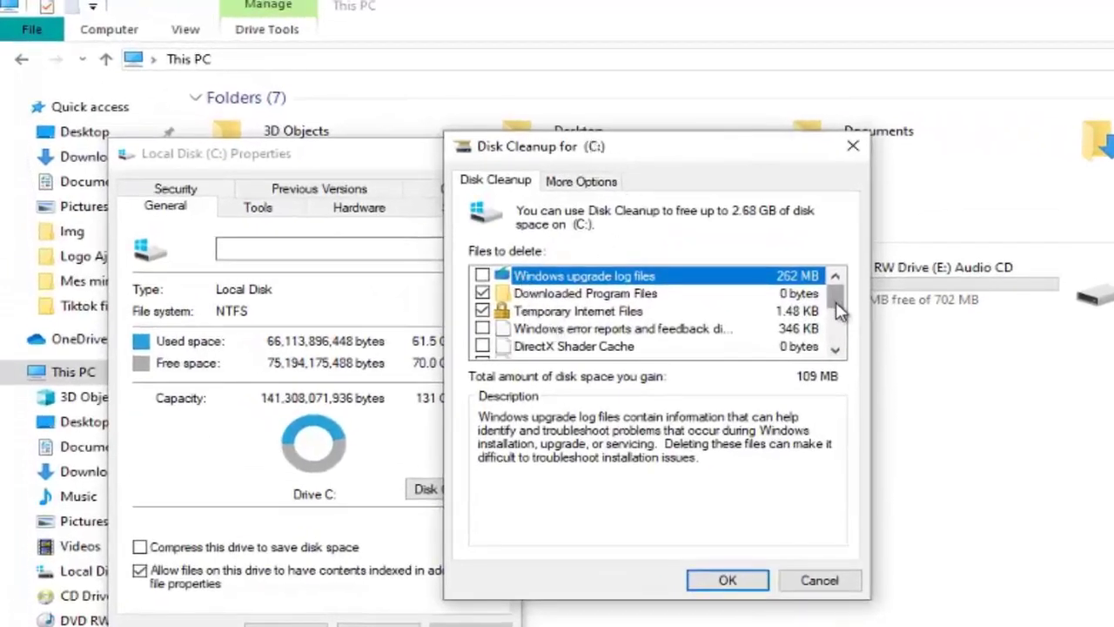
{"action": "left_click_drag", "start_coordinate": [839, 311], "coordinate": [838, 287]}
{"action": "mouse_move", "coordinate": [841, 291]}
{"action": "left_mouse_down"}
{"action": "mouse_move", "coordinate": [841, 318]}
{"action": "mouse_move", "coordinate": [834, 291]}
{"action": "left_mouse_up"}
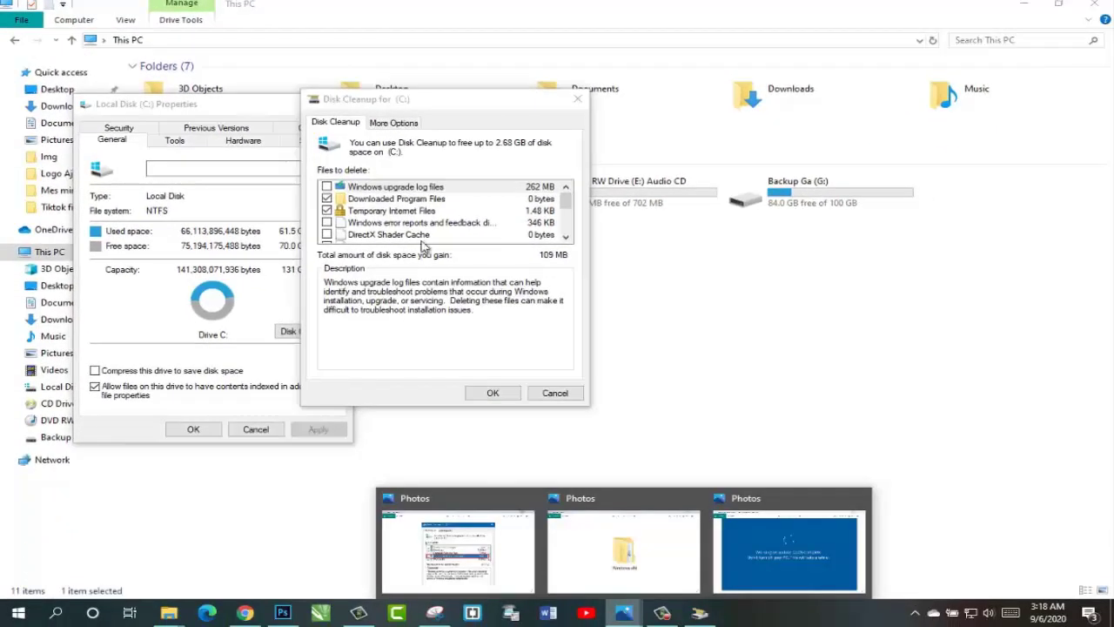
{"action": "left_click", "coordinate": [478, 546]}
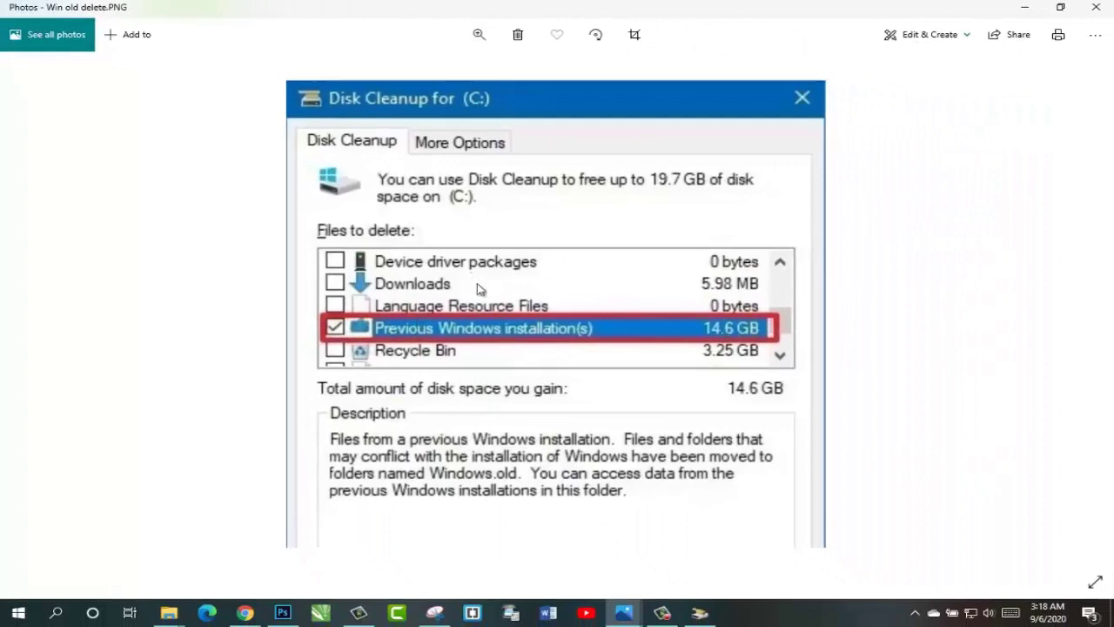
Return from the reference image to Disk Cleanup for C: and permanently delete the files selected for removal
{"action": "left_click", "coordinate": [1025, 7]}
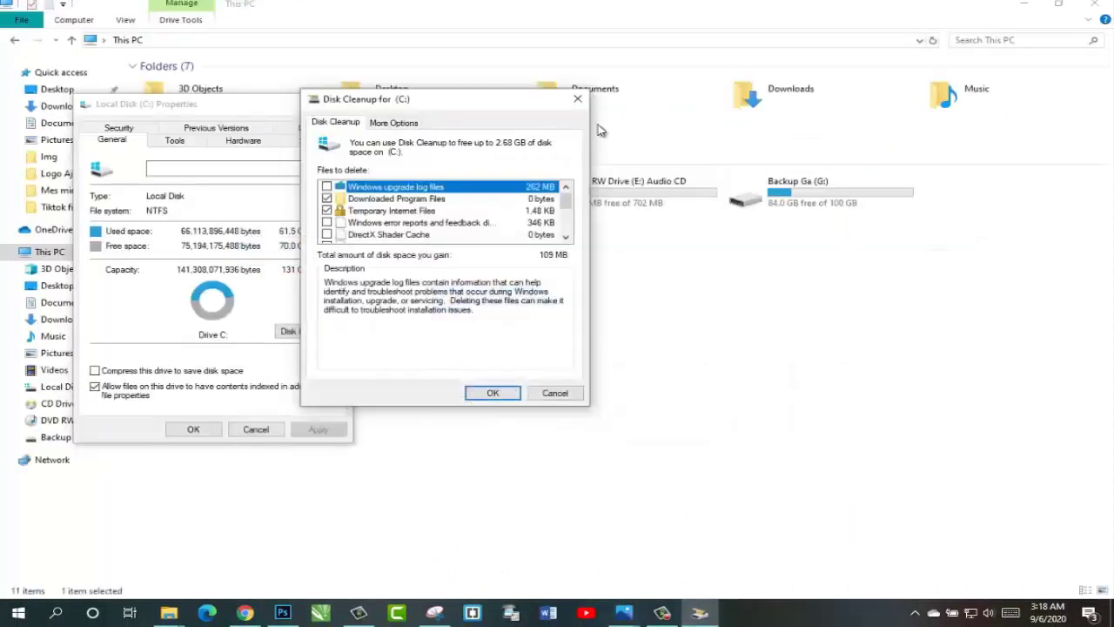
{"action": "left_click", "coordinate": [496, 393]}
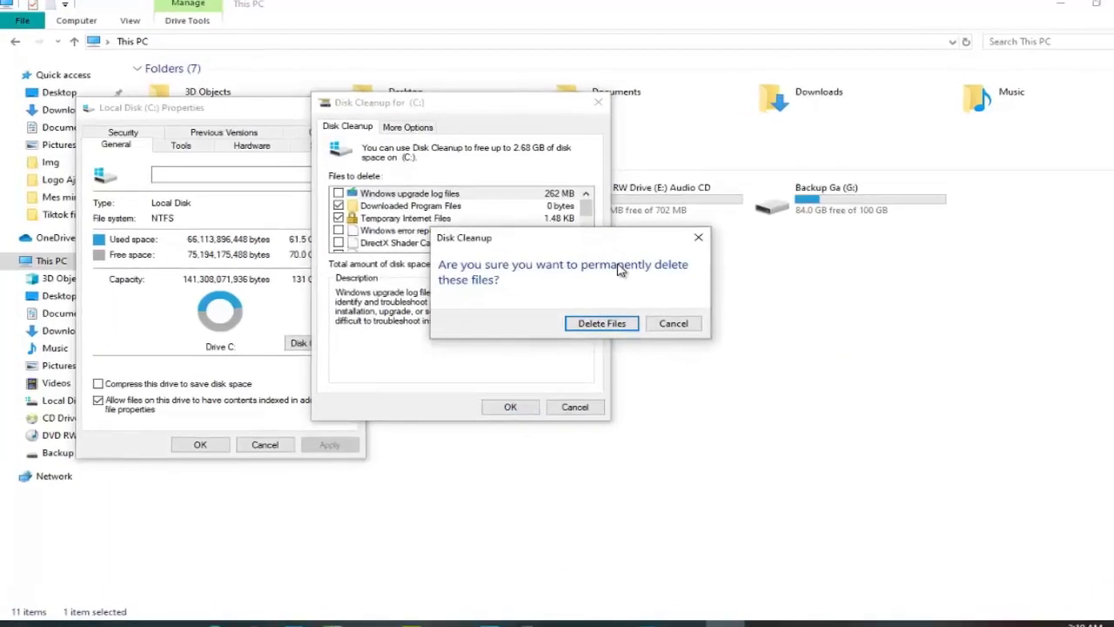
{"action": "left_click_drag", "start_coordinate": [642, 270], "coordinate": [587, 290]}
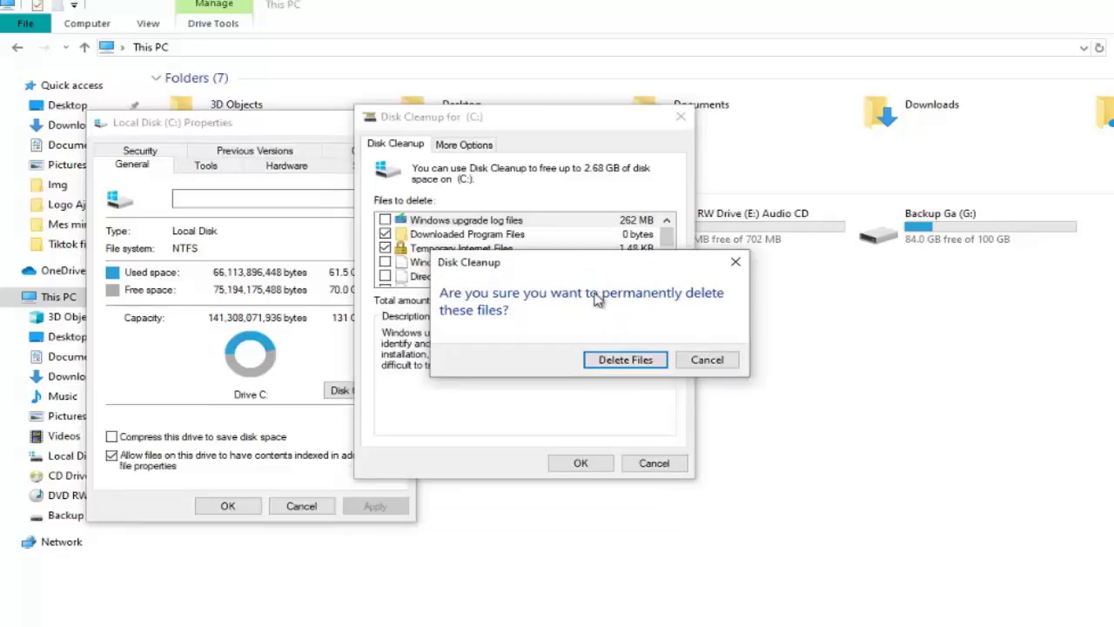
{"action": "left_click", "coordinate": [604, 364]}
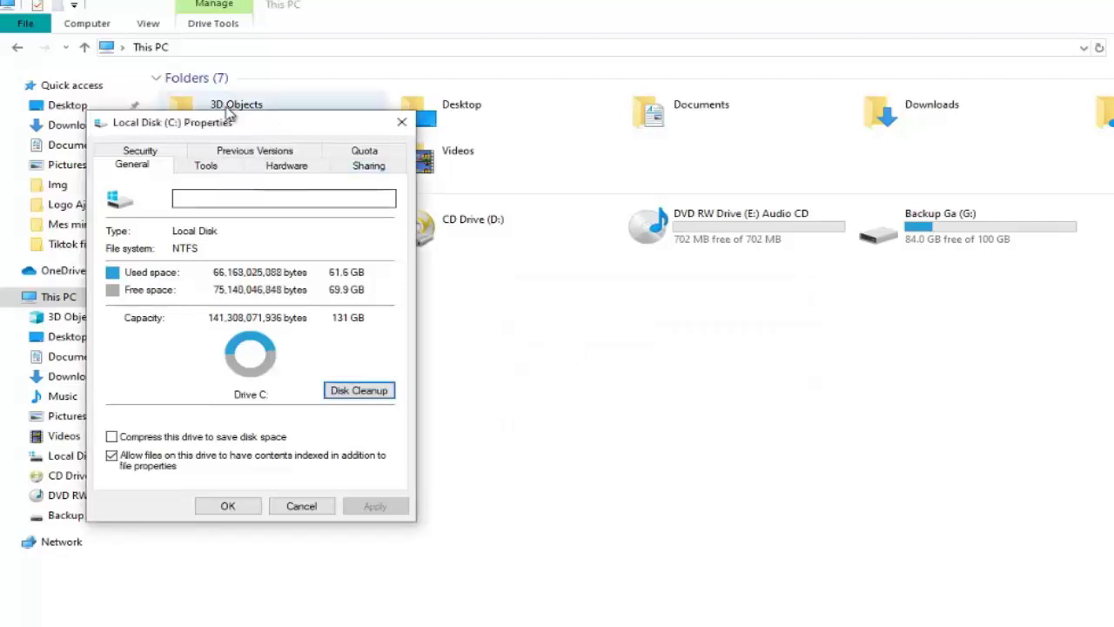
Move the Local Disk (C:) properties off the drive's entry, accept and close them, and minimize This PC to show the desktop
{"action": "left_click_drag", "start_coordinate": [217, 121], "coordinate": [642, 130]}
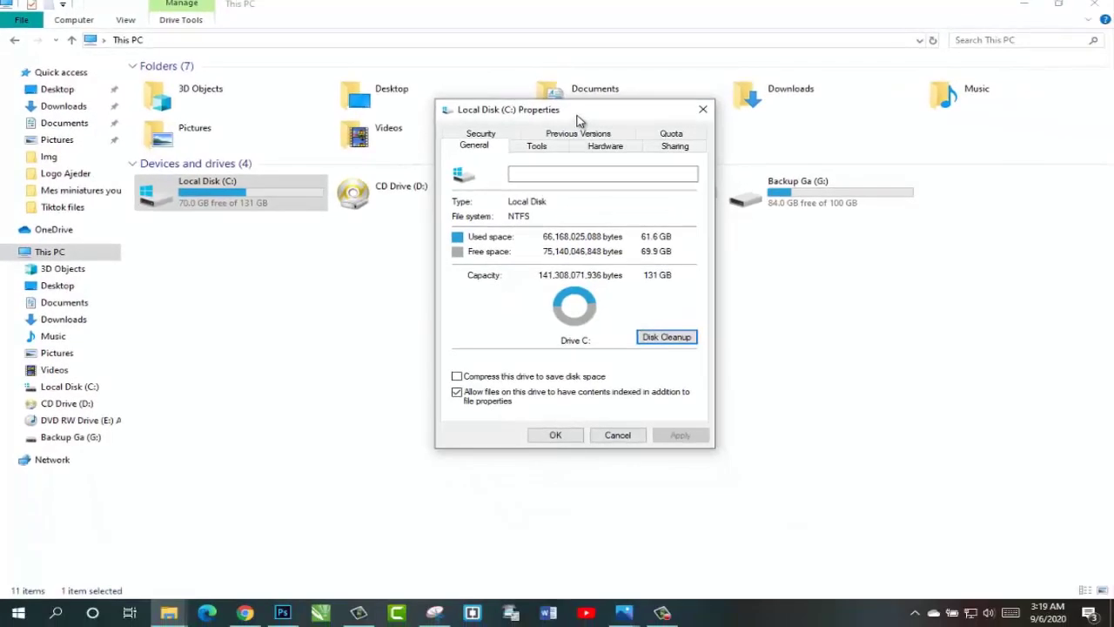
{"action": "left_click_drag", "start_coordinate": [578, 119], "coordinate": [607, 97]}
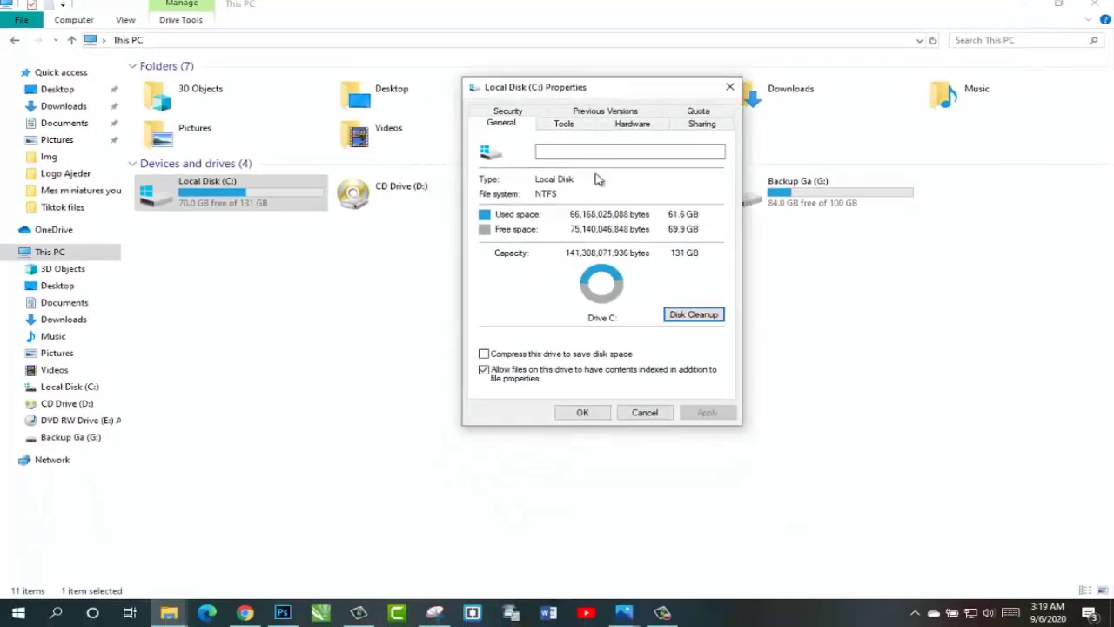
{"action": "left_click", "coordinate": [583, 413]}
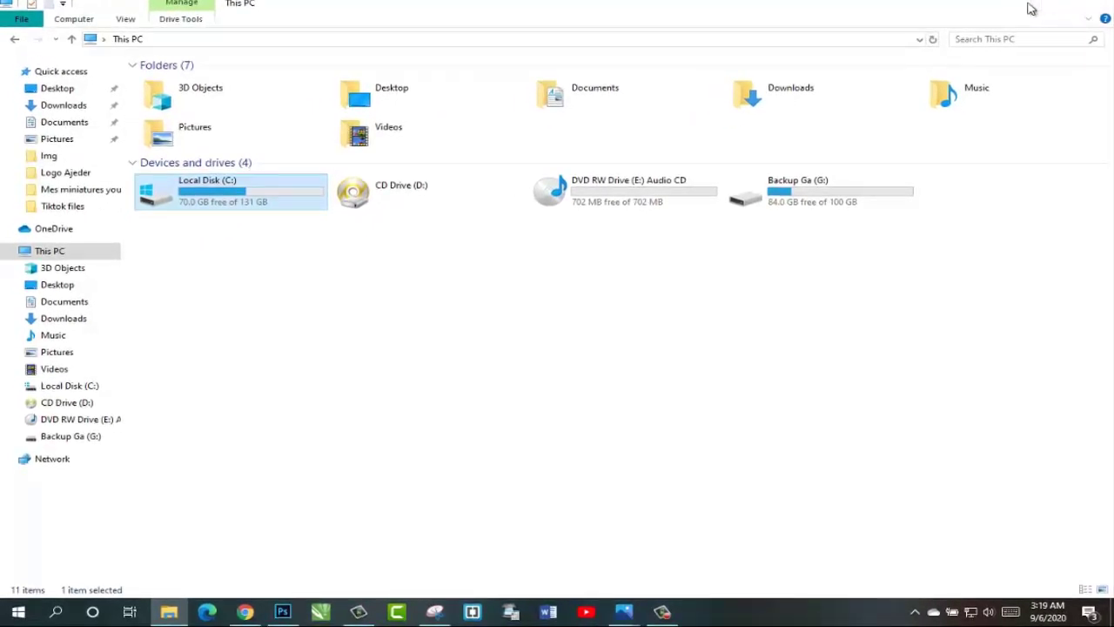
{"action": "left_click", "coordinate": [1030, 5]}
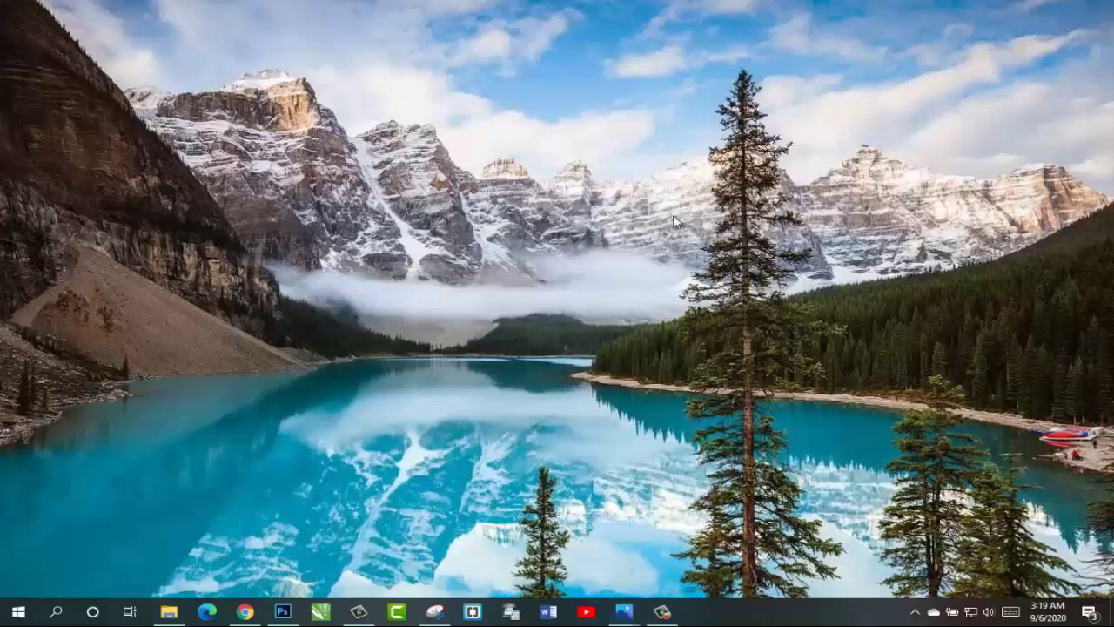